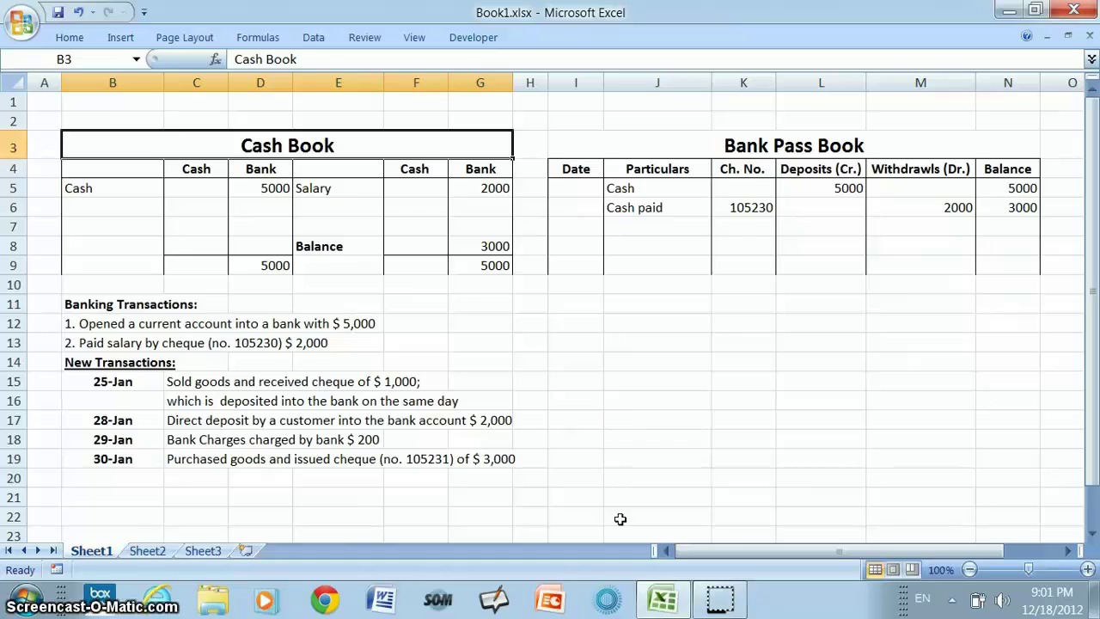
Review the Cash Book and Bank Pass Book titles, balance formula and pass book balance of 3000
{"action": "key", "text": "Right"}
{"action": "key", "text": "Right"}
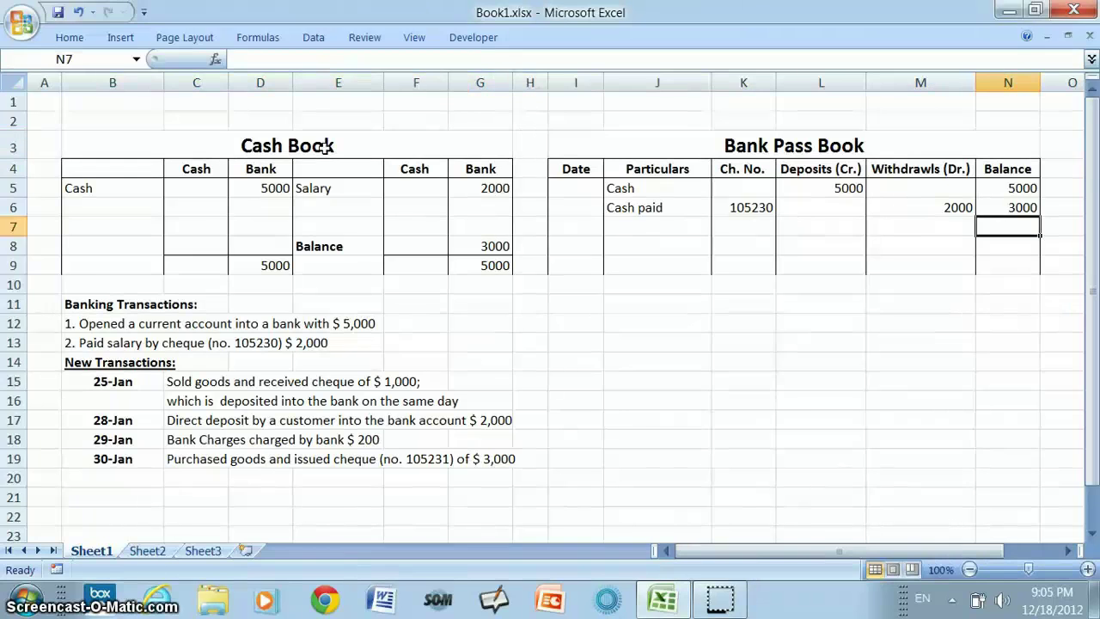
{"action": "left_click", "coordinate": [325, 146]}
{"action": "key", "text": "Right"}
{"action": "key", "text": "Right"}
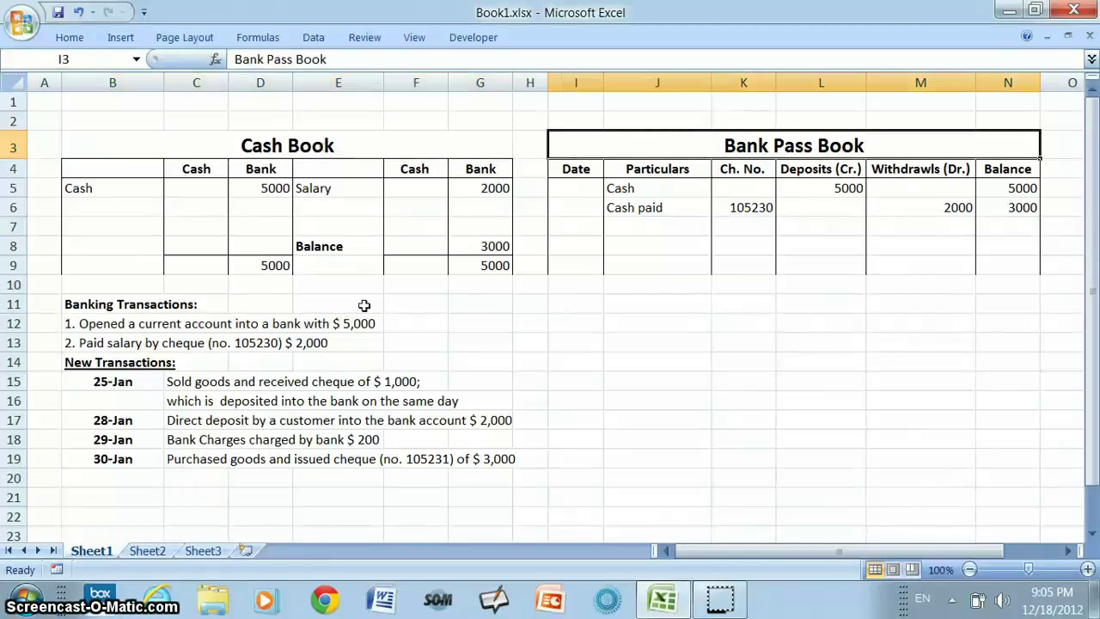
{"action": "left_click", "coordinate": [462, 247]}
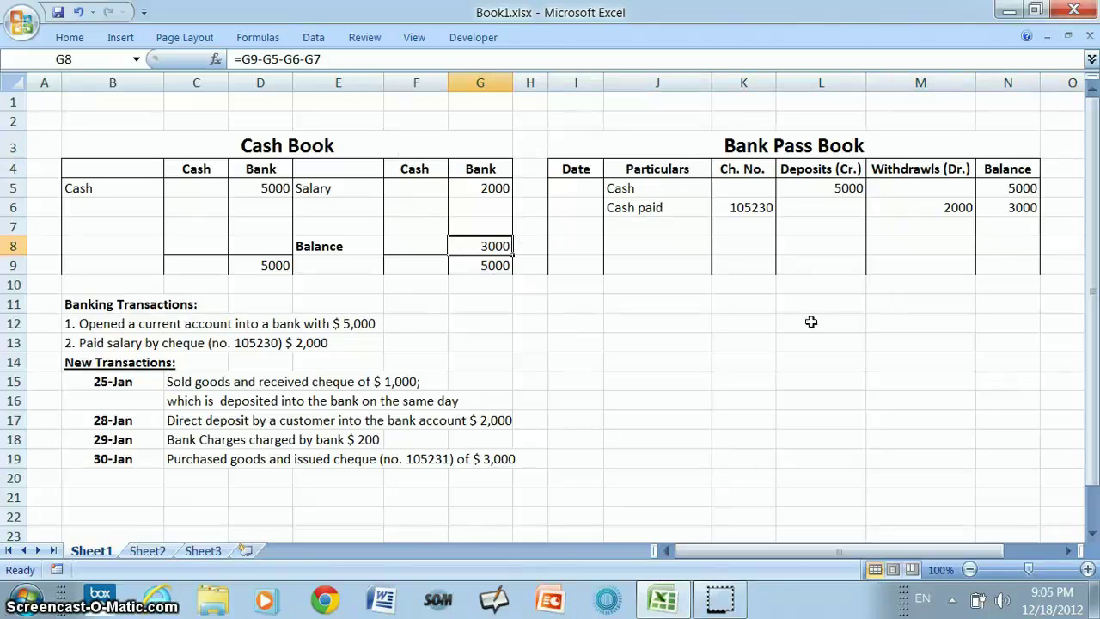
{"action": "left_click", "coordinate": [1029, 212]}
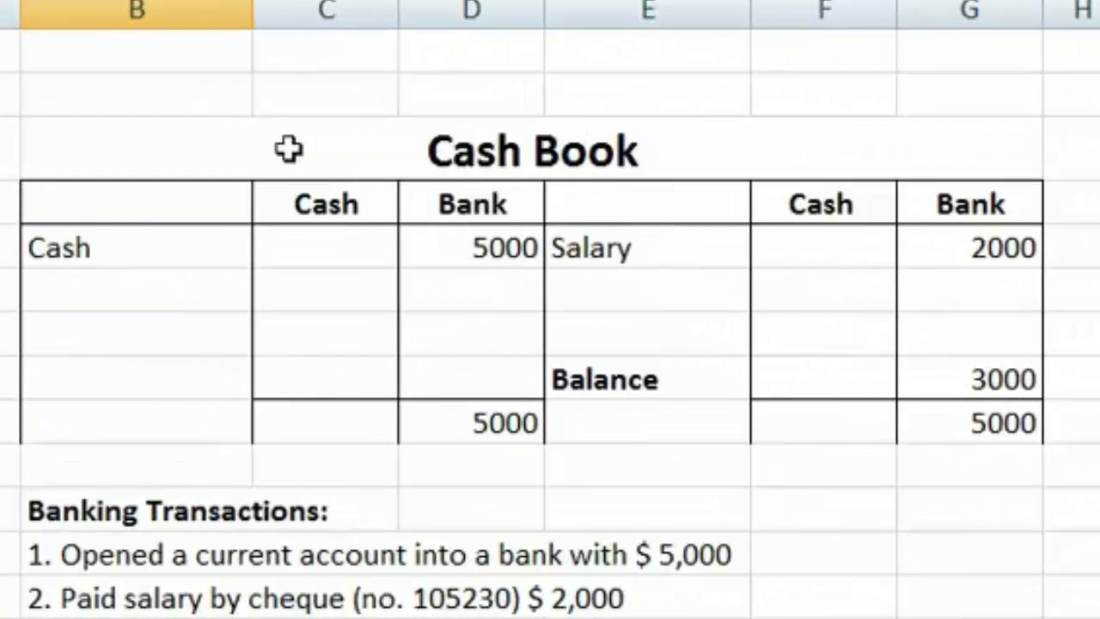
Enter 1000 in the Cash Book bank column with particulars 'Sales', then recheck the pass book's 3000
{"action": "left_click", "coordinate": [450, 284]}
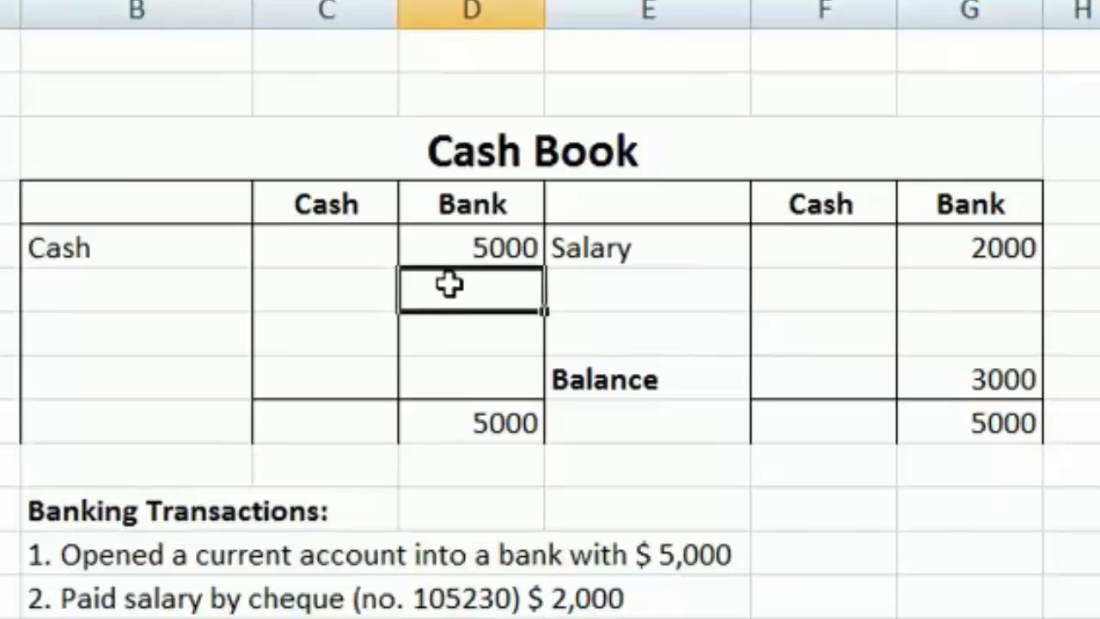
{"action": "type", "text": "1000"}
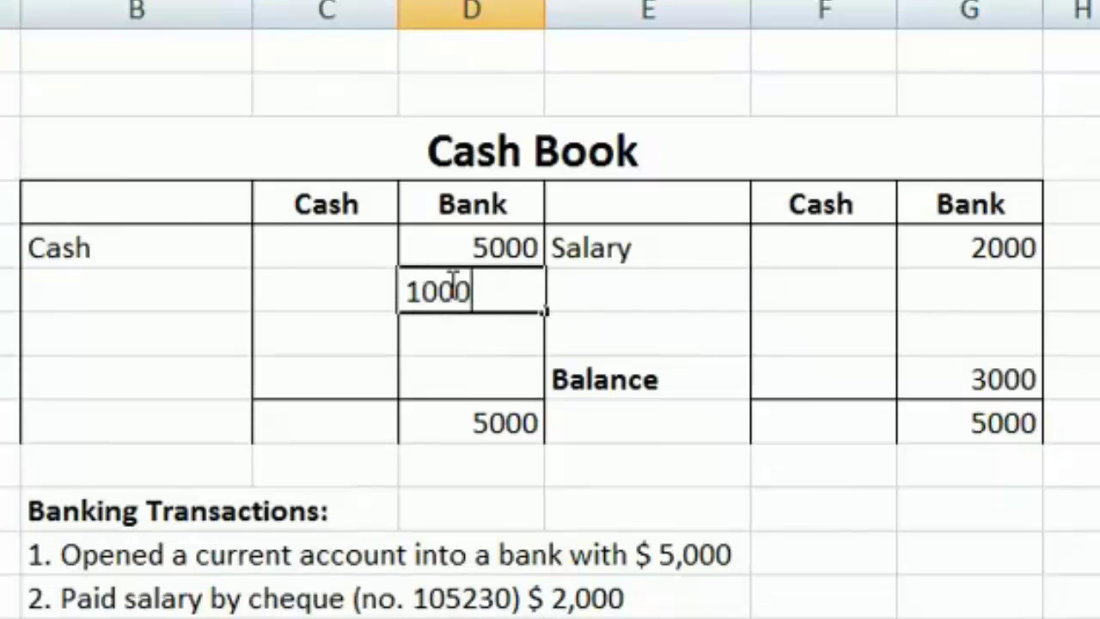
{"action": "key", "text": "Left"}
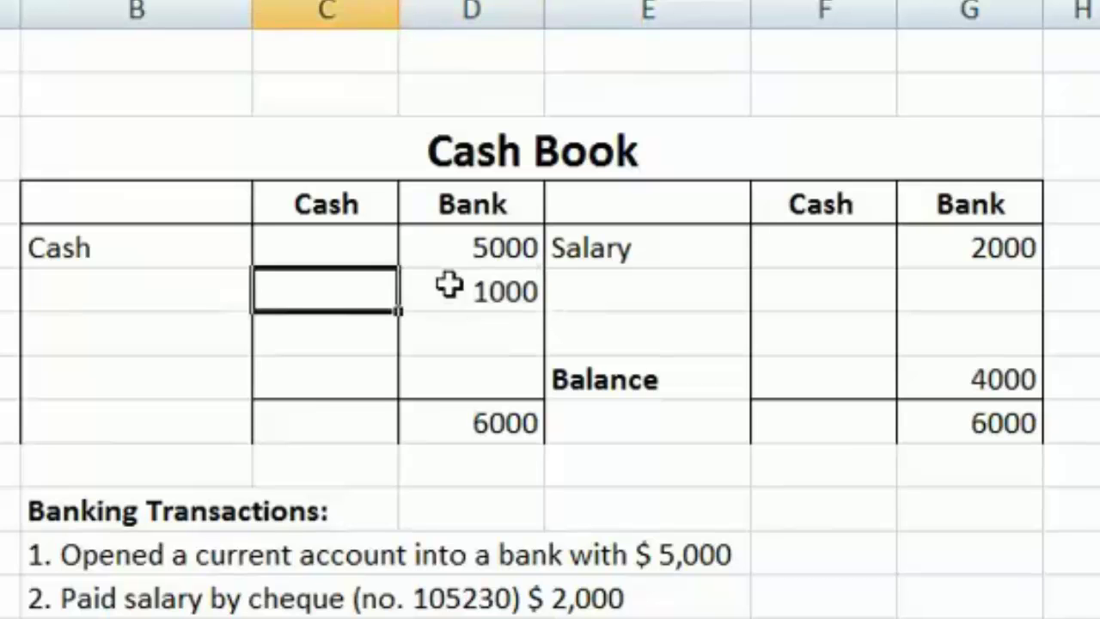
{"action": "key", "text": "Left"}
{"action": "type", "text": "Sales"}
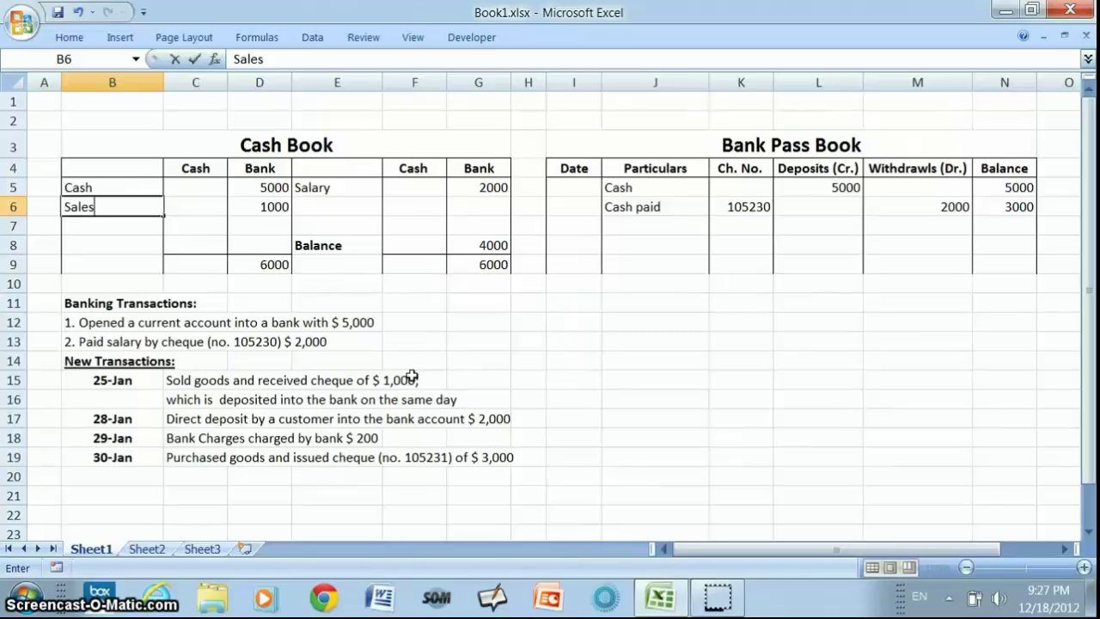
{"action": "left_click", "coordinate": [653, 476]}
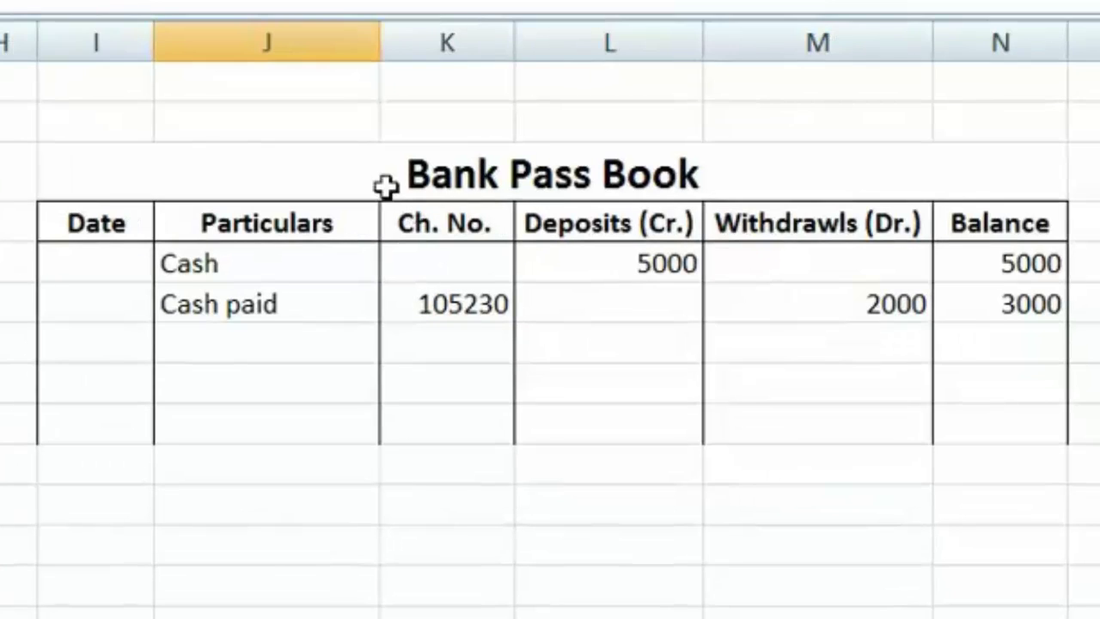
{"action": "left_click", "coordinate": [540, 168]}
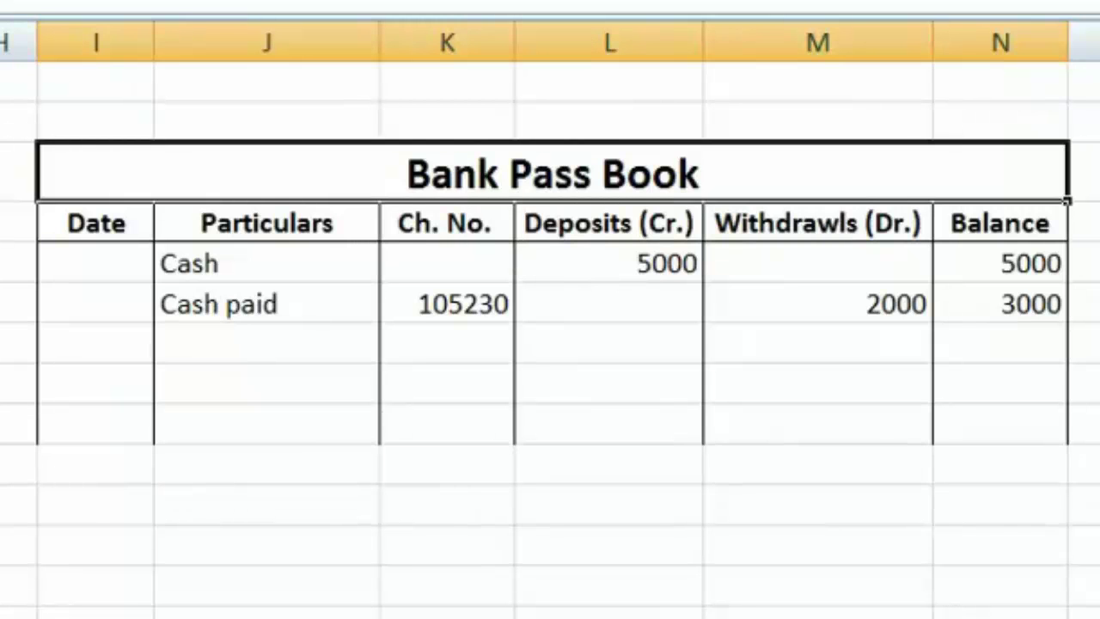
{"action": "left_click", "coordinate": [1001, 304]}
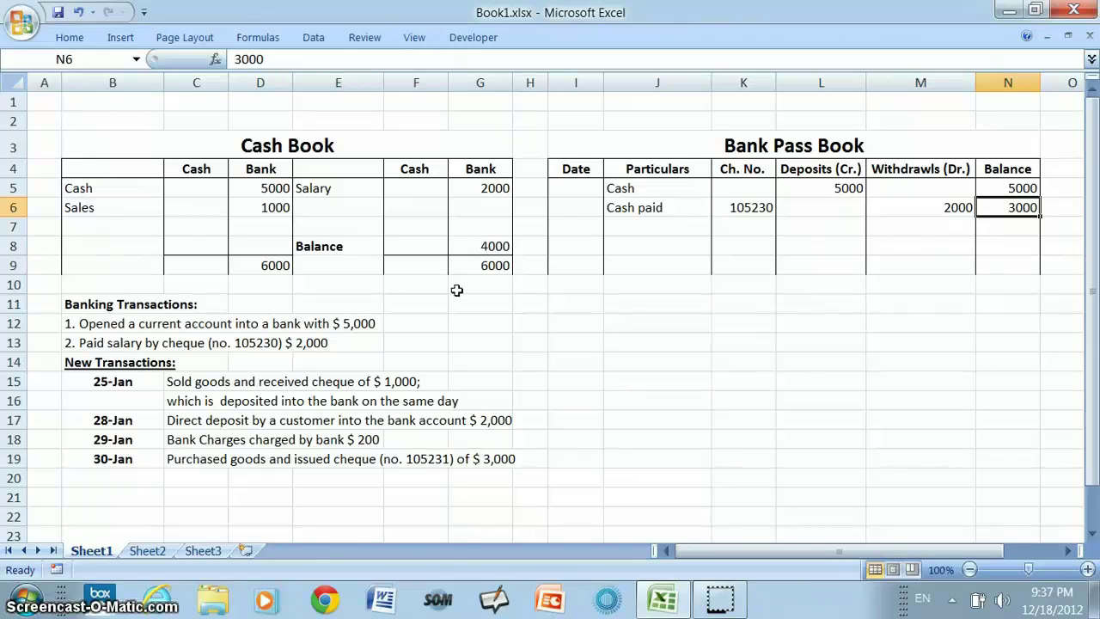
Review the Cash Book balance formula and locate the 28-Jan direct deposit
{"action": "left_click", "coordinate": [468, 250]}
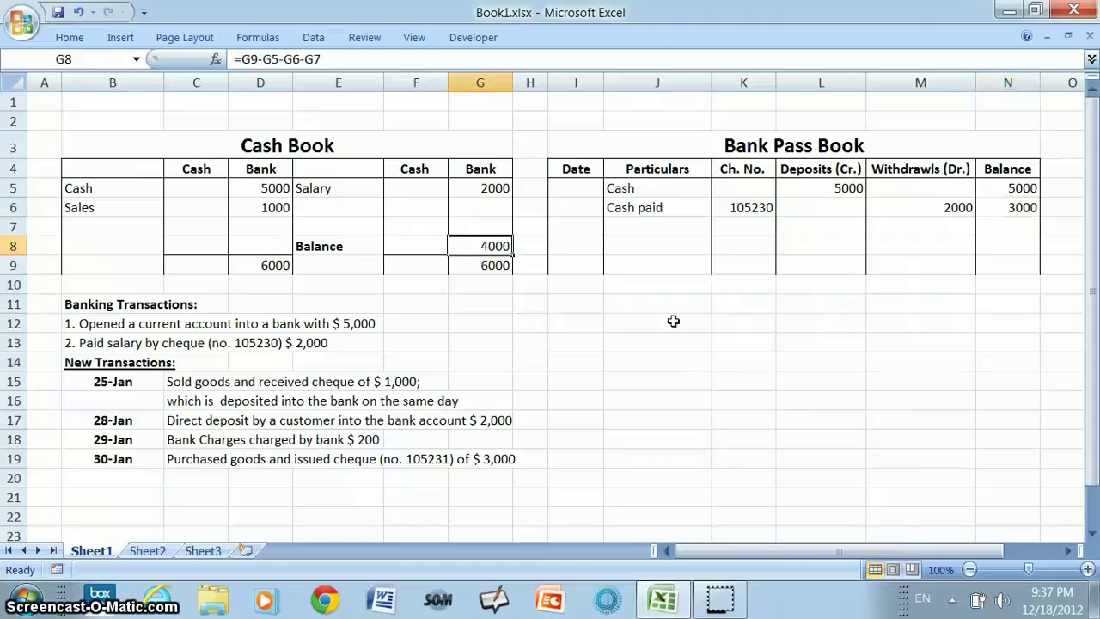
{"action": "left_click", "coordinate": [1006, 221]}
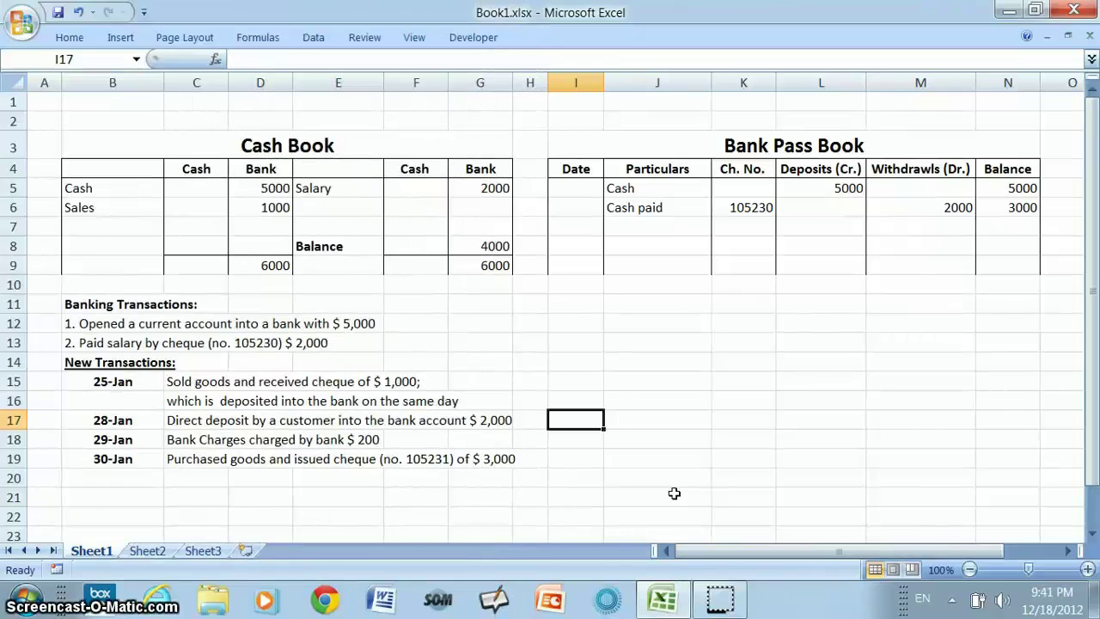
{"action": "key", "text": "Left"}
{"action": "key", "text": "Left"}
{"action": "key", "text": "Left"}
{"action": "key", "text": "Left"}
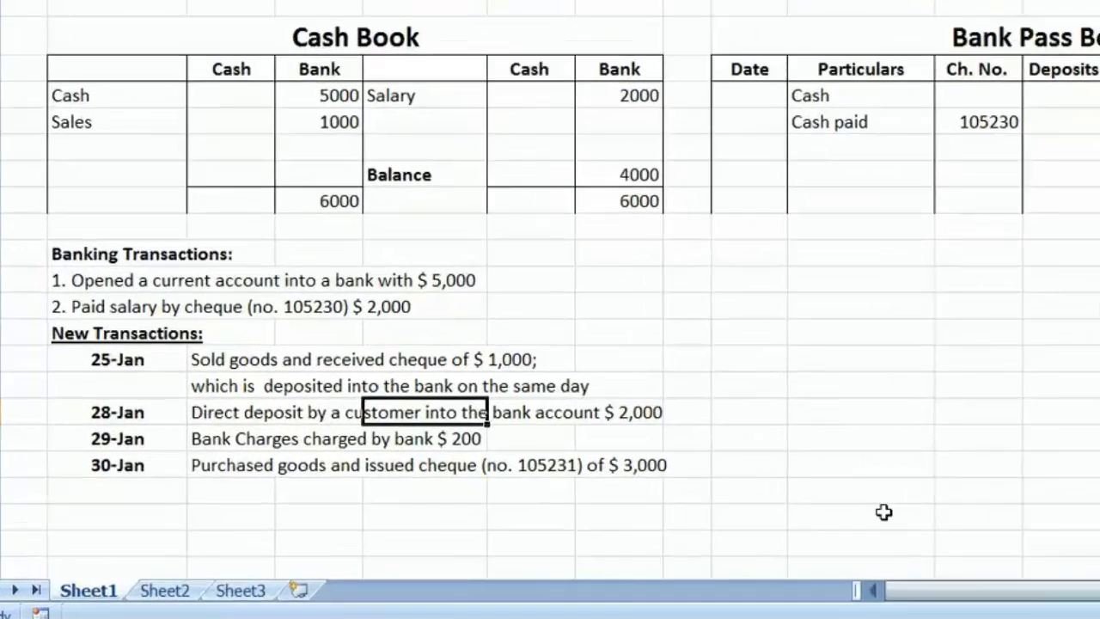
{"action": "key", "text": "Left"}
{"action": "key", "text": "Left"}
{"action": "key", "text": "Left"}
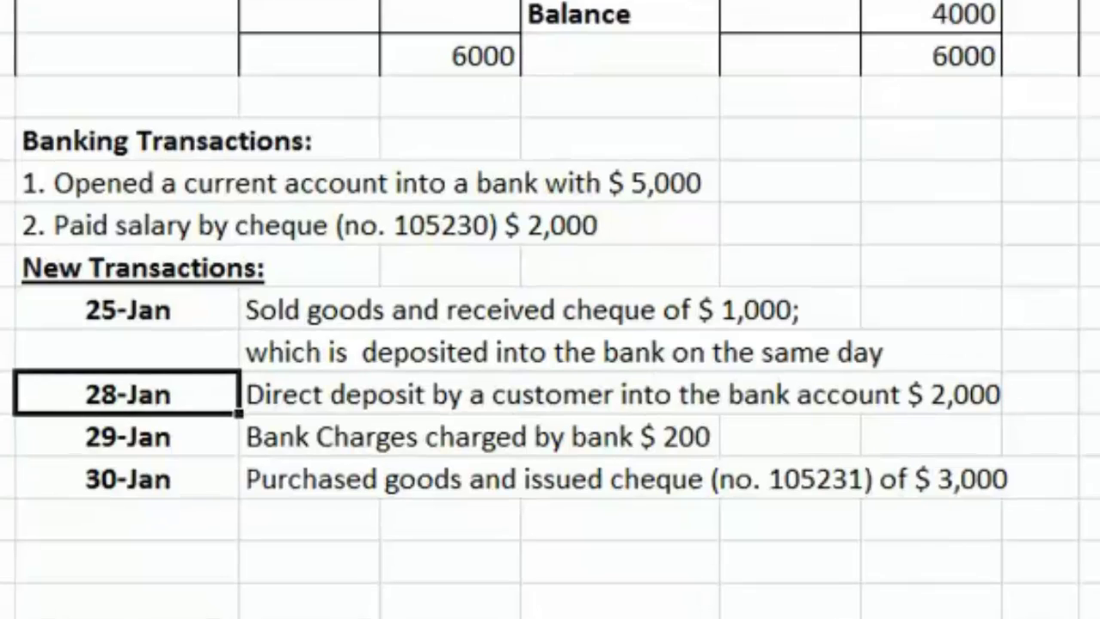
{"action": "left_click", "coordinate": [1089, 394]}
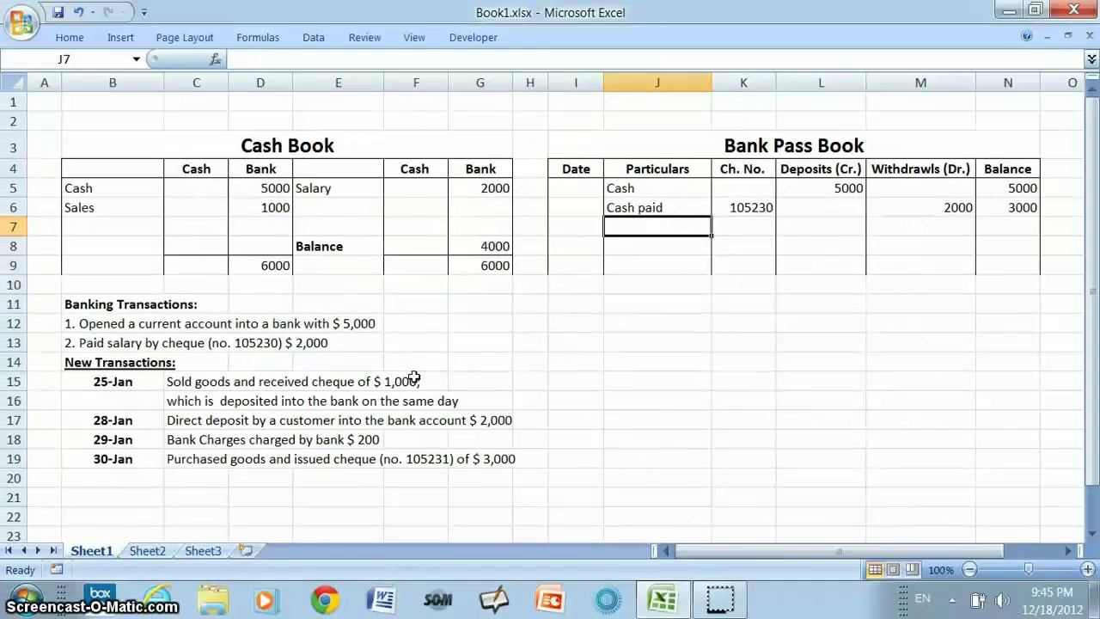
{"action": "left_click", "coordinate": [608, 359]}
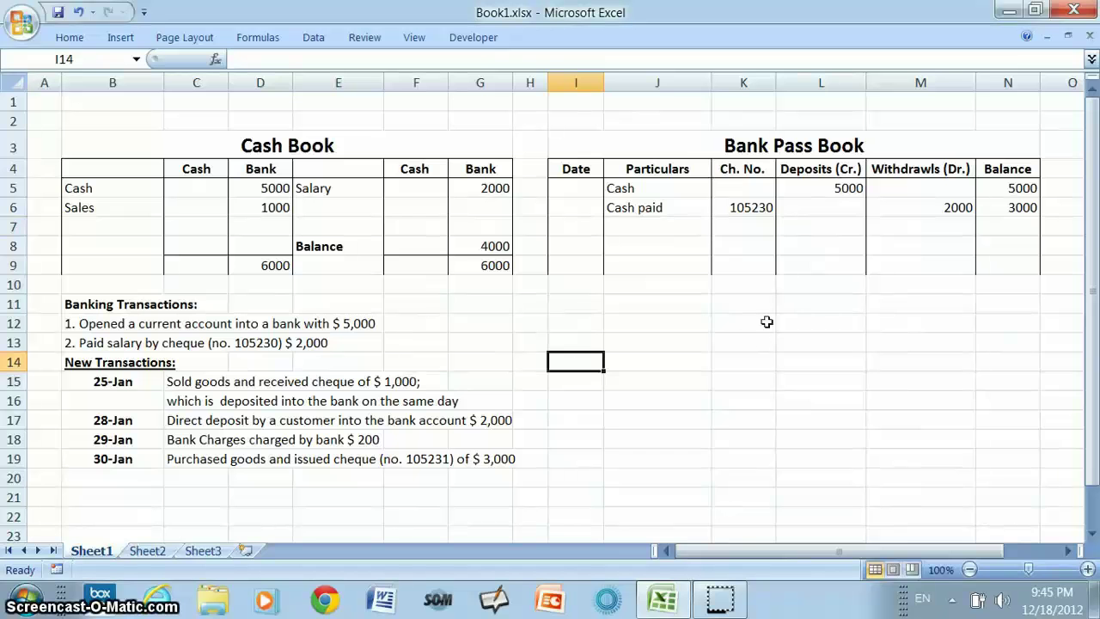
Enter a 2000 Bank Pass Book deposit labelled 'Cash Received' with balance 5000
{"action": "left_click", "coordinate": [821, 232]}
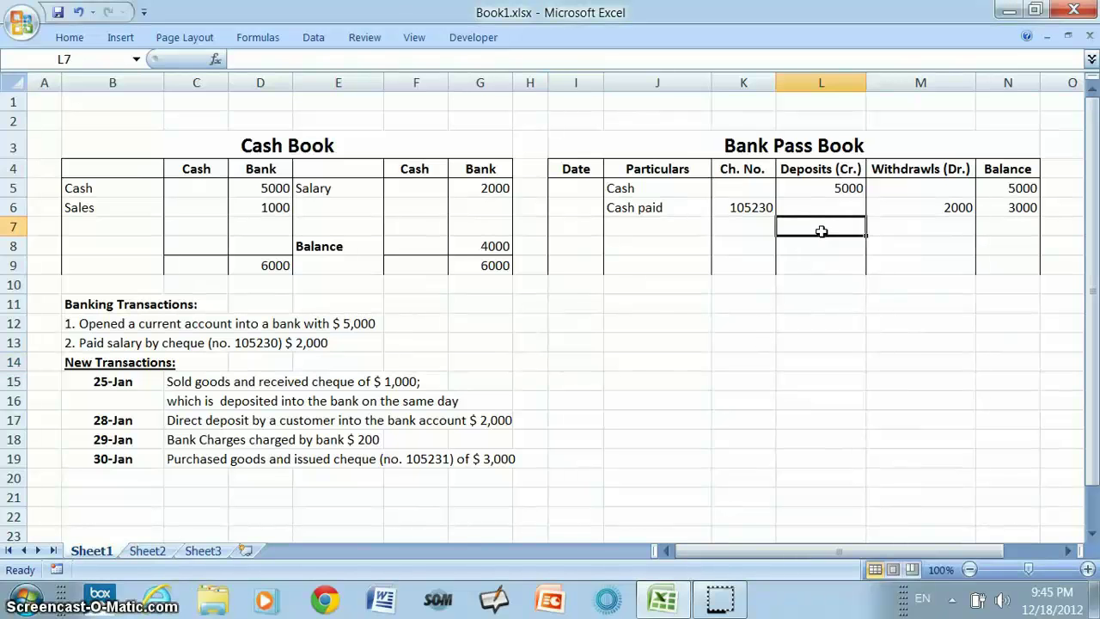
{"action": "type", "text": "2000"}
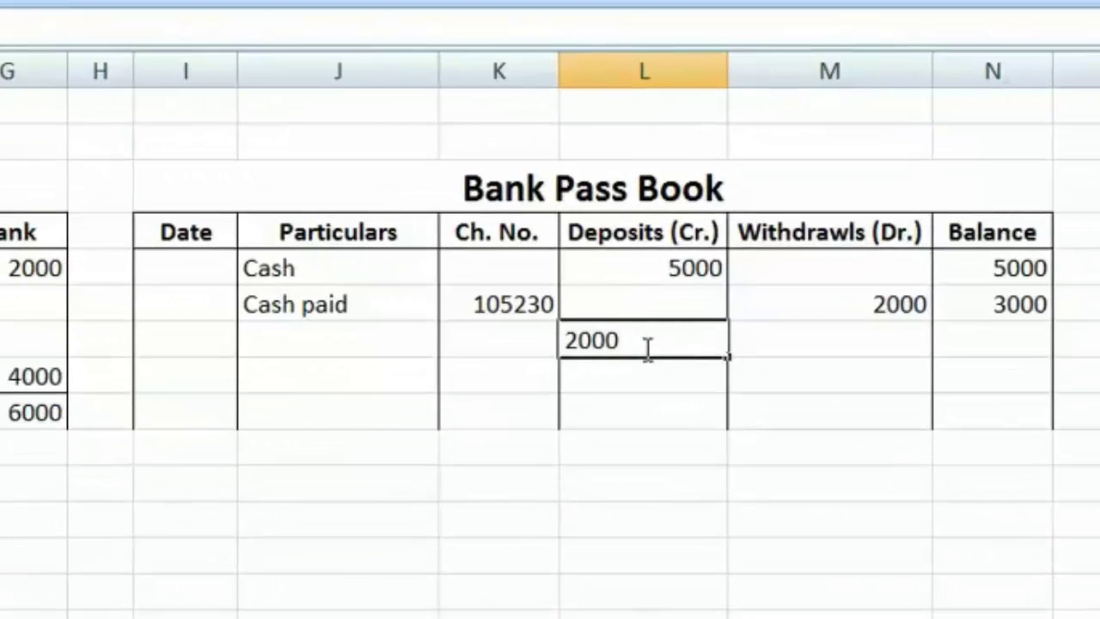
{"action": "key", "text": "Left"}
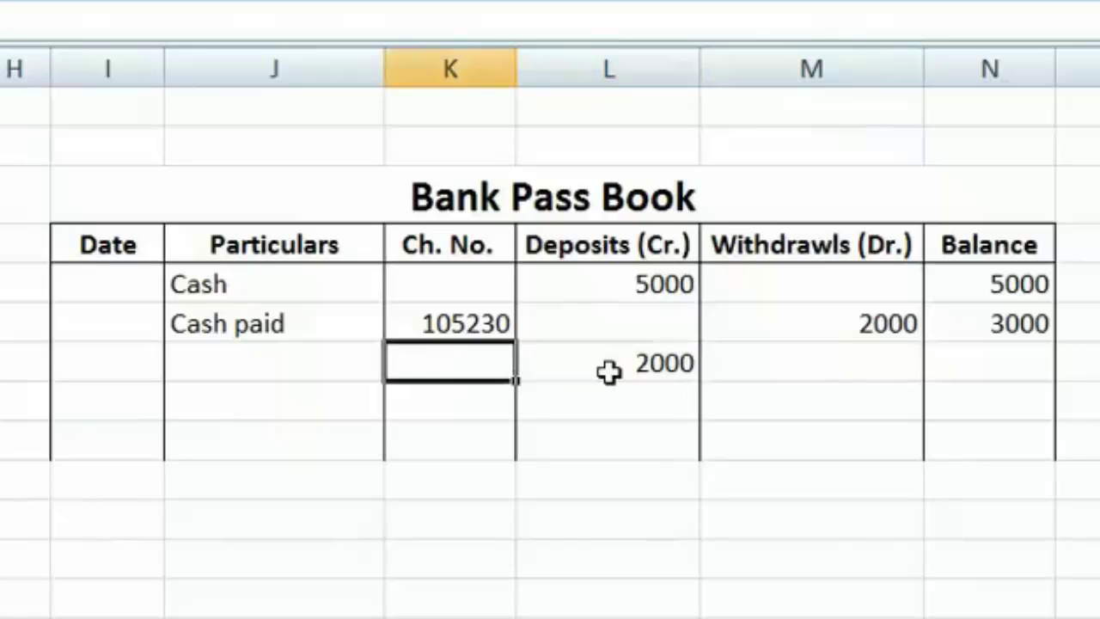
{"action": "key", "text": "Left"}
{"action": "type", "text": "Cas"}
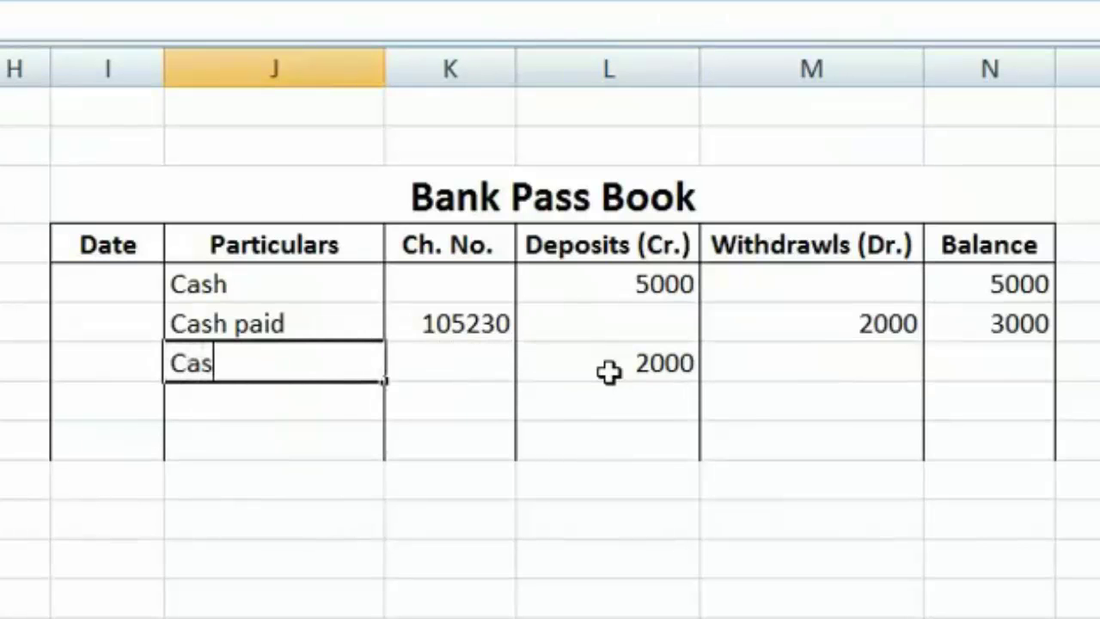
{"action": "type", "text": "h Rece"}
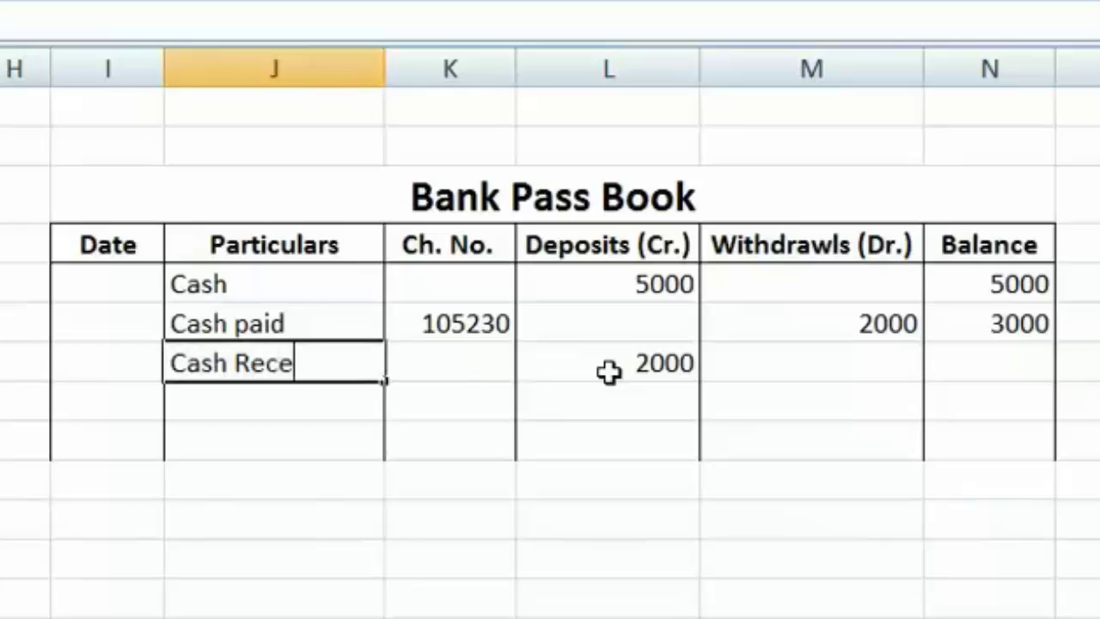
{"action": "type", "text": "ived"}
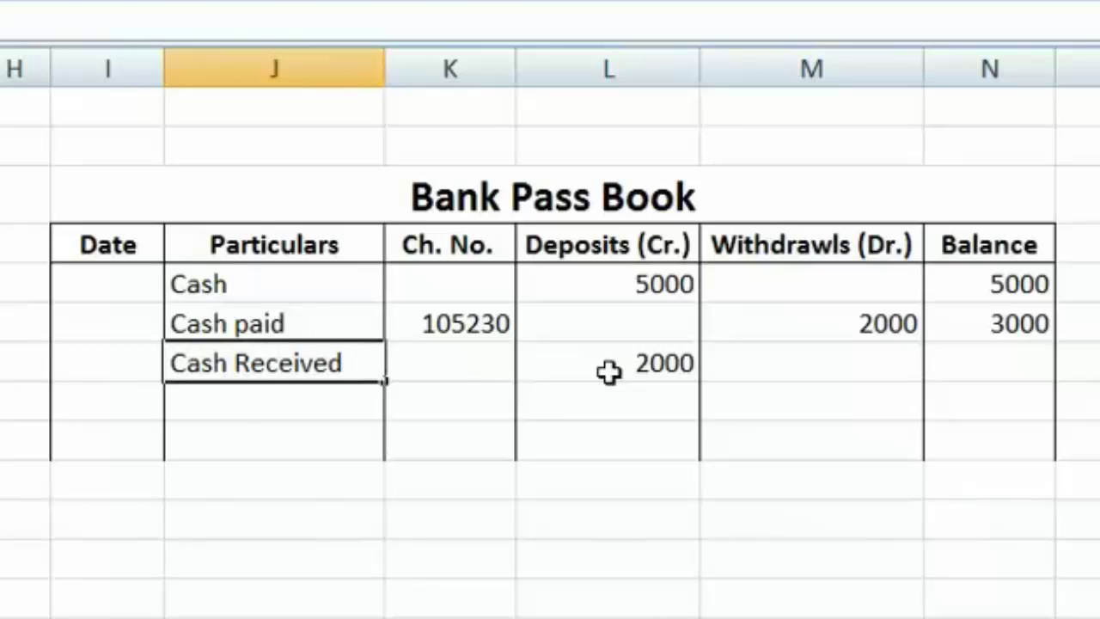
{"action": "key", "text": "Tab"}
{"action": "key", "text": "Tab"}
{"action": "key", "text": "Tab"}
{"action": "key", "text": "Tab"}
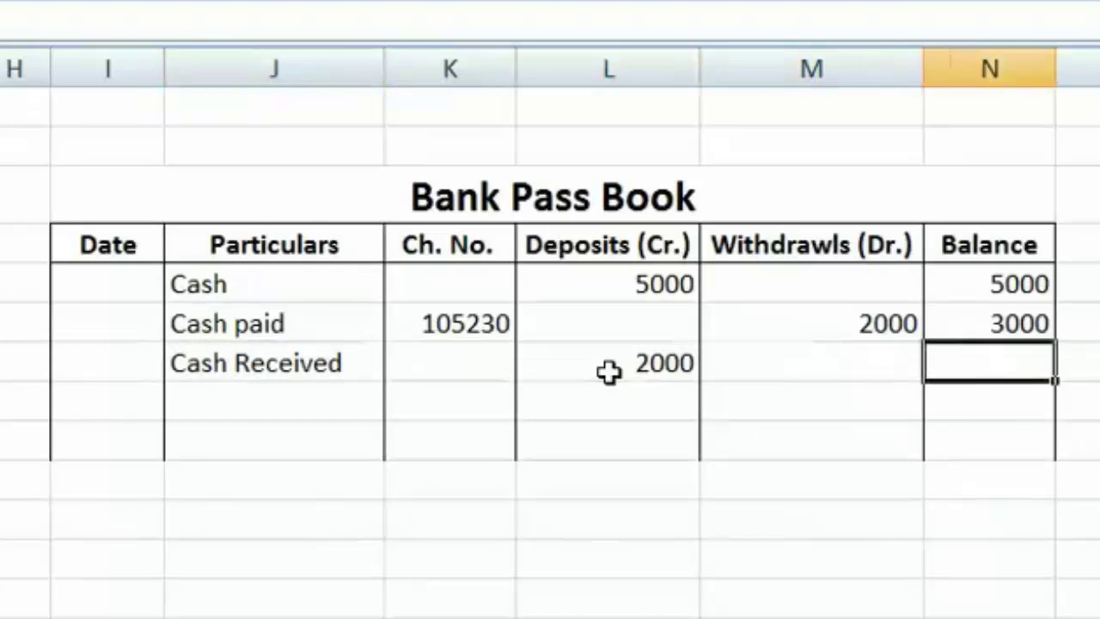
{"action": "type", "text": "5000"}
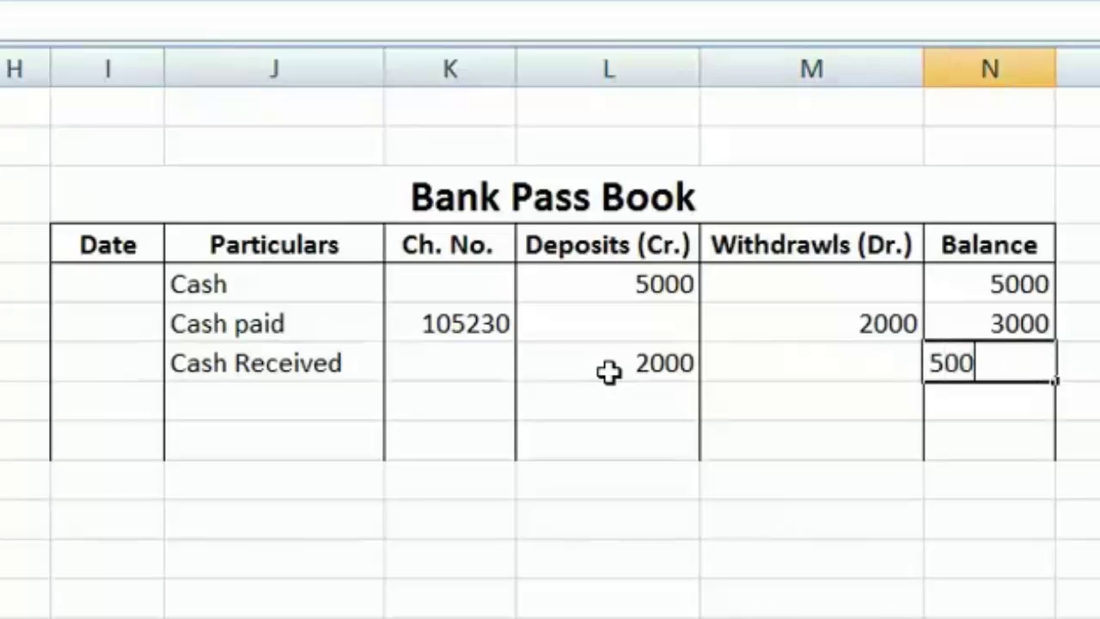
{"action": "key", "text": "Return"}
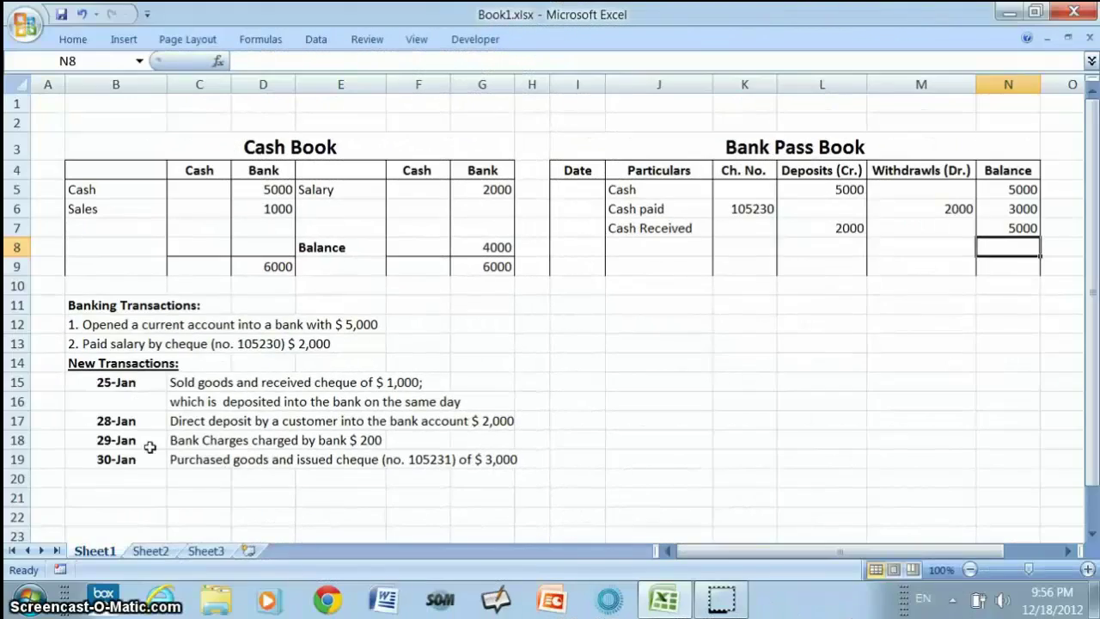
Record a 200 withdrawal labelled 'Bank Ch' in the Bank Pass Book with balance 4800
{"action": "left_click", "coordinate": [151, 445]}
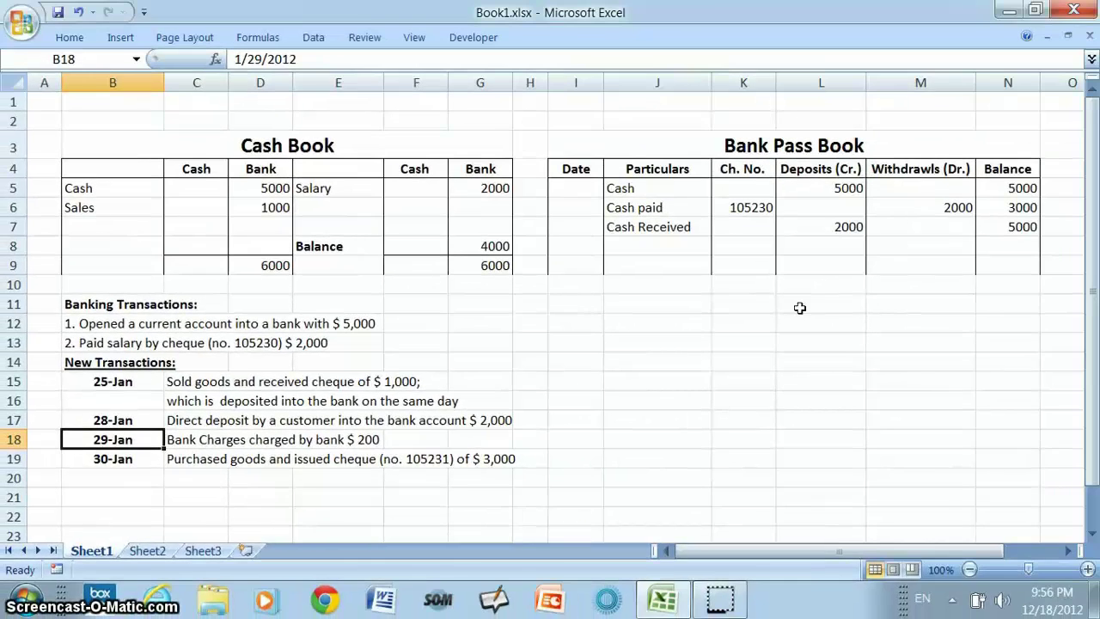
{"action": "left_click", "coordinate": [940, 248]}
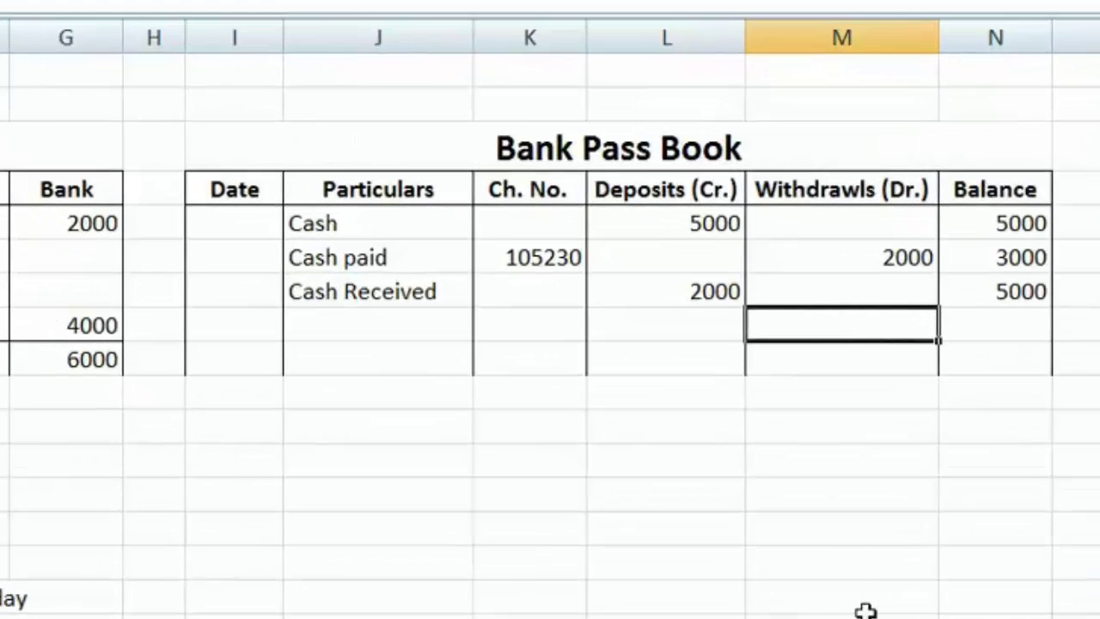
{"action": "type", "text": "200"}
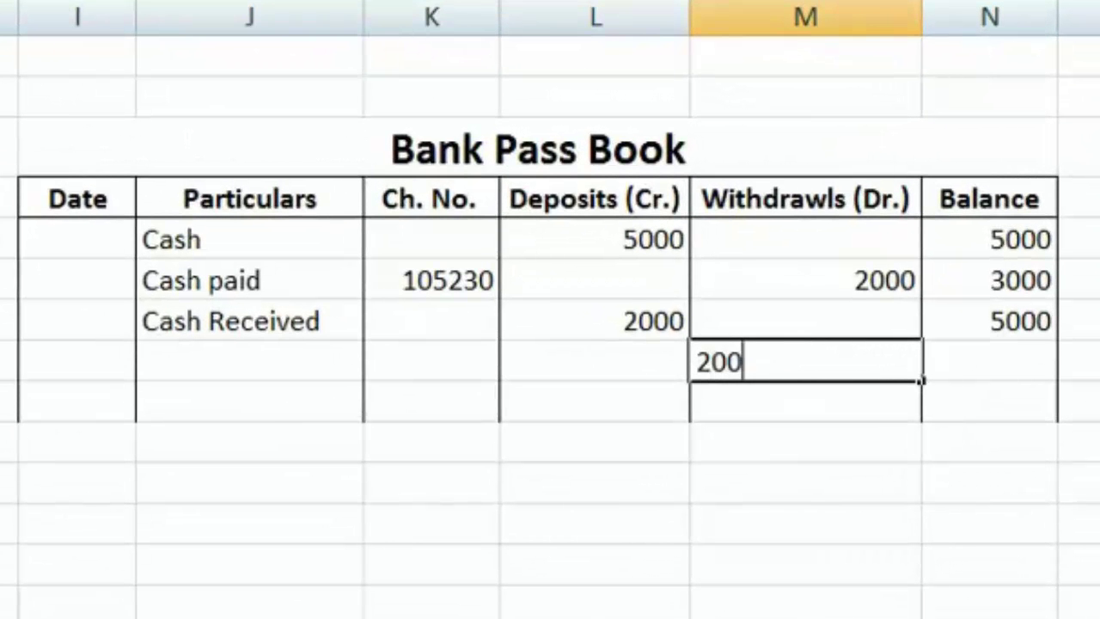
{"action": "left_click", "coordinate": [465, 348]}
{"action": "left_click", "coordinate": [250, 359]}
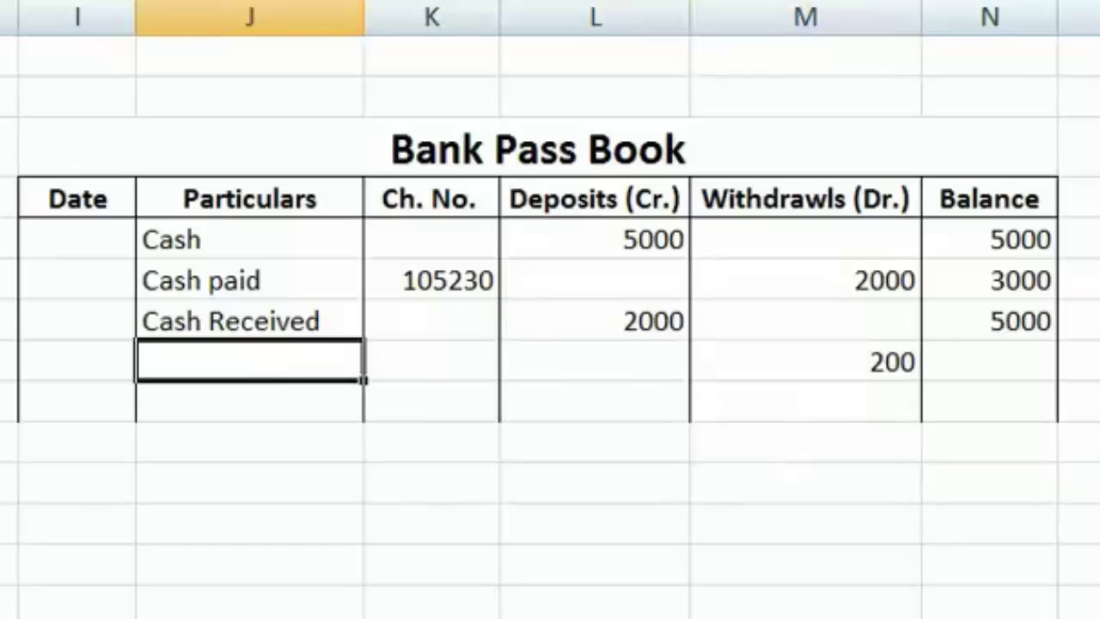
{"action": "type", "text": "Bank "}
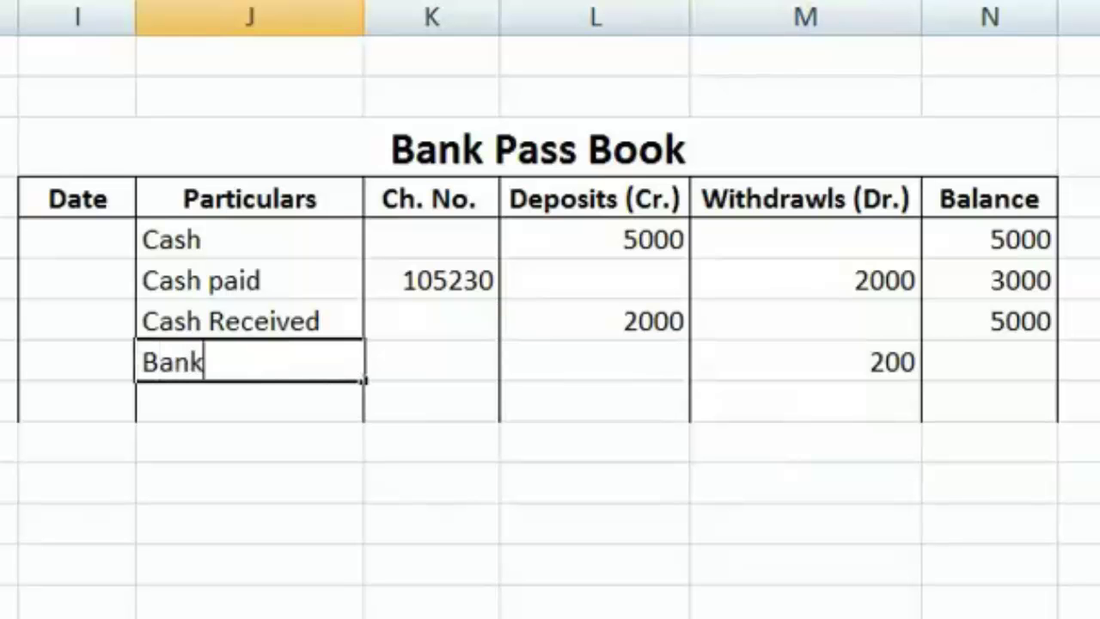
{"action": "type", "text": "Ch"}
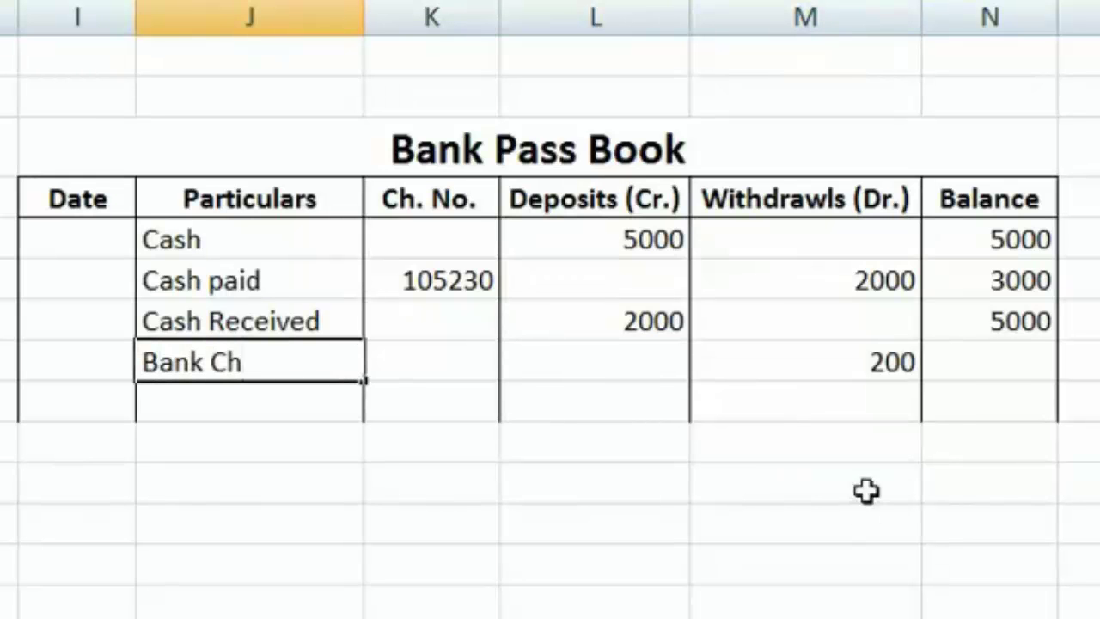
{"action": "left_click", "coordinate": [1004, 364]}
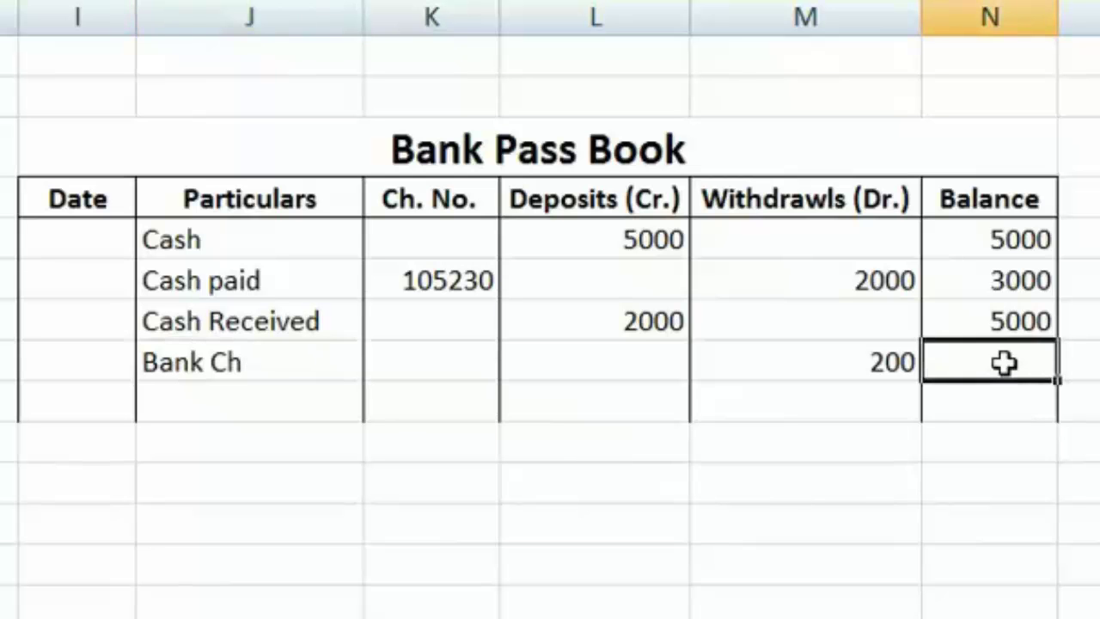
{"action": "type", "text": "4800"}
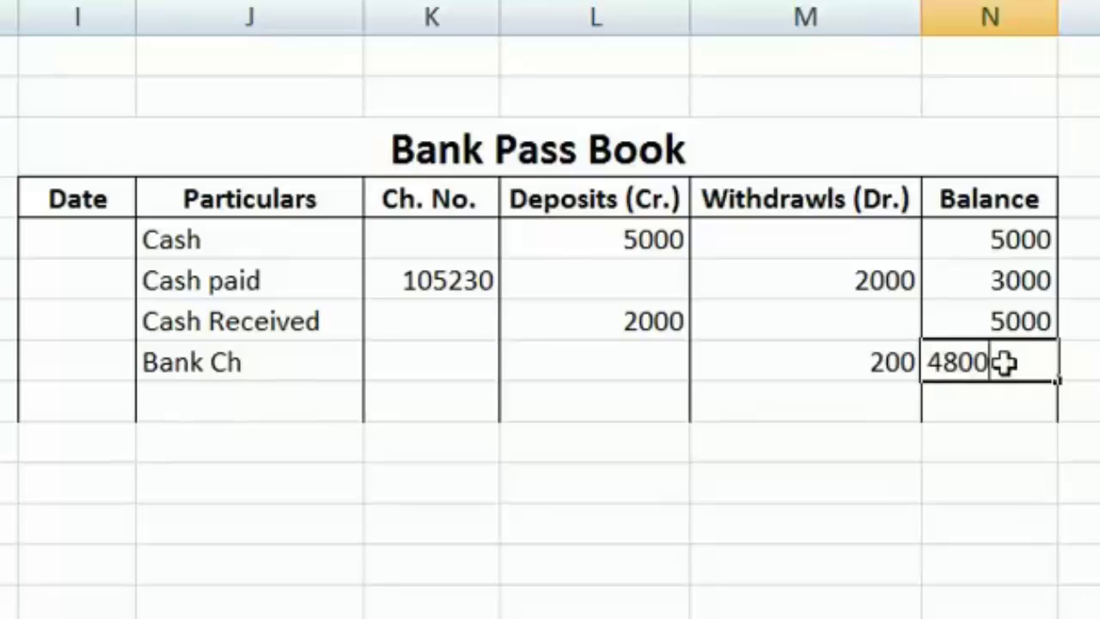
{"action": "key", "text": "Return"}
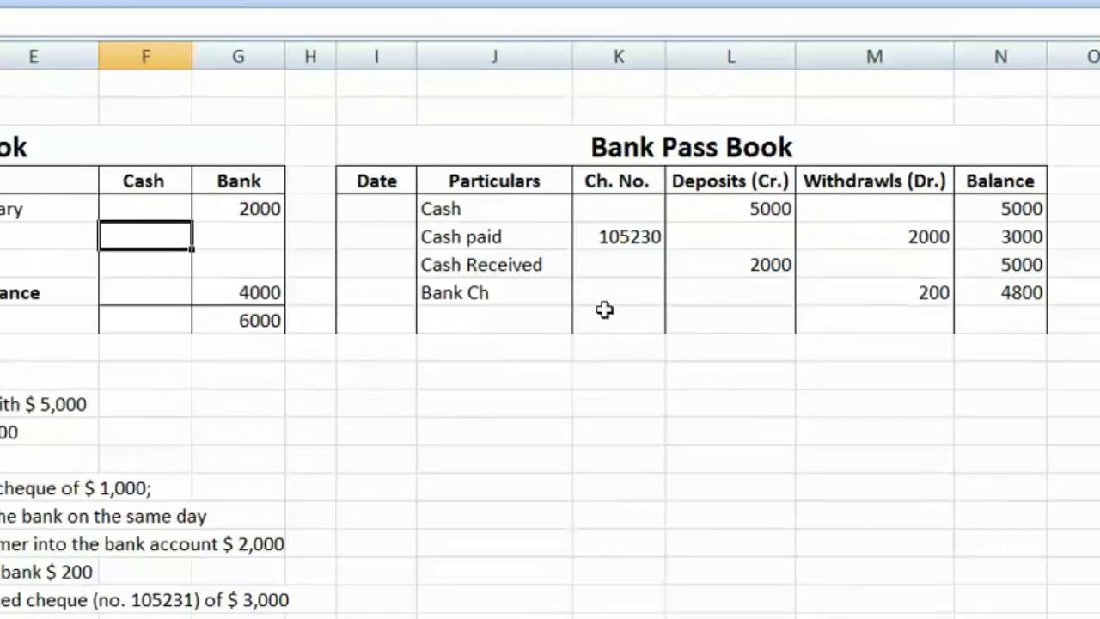
{"action": "left_click", "coordinate": [524, 353]}
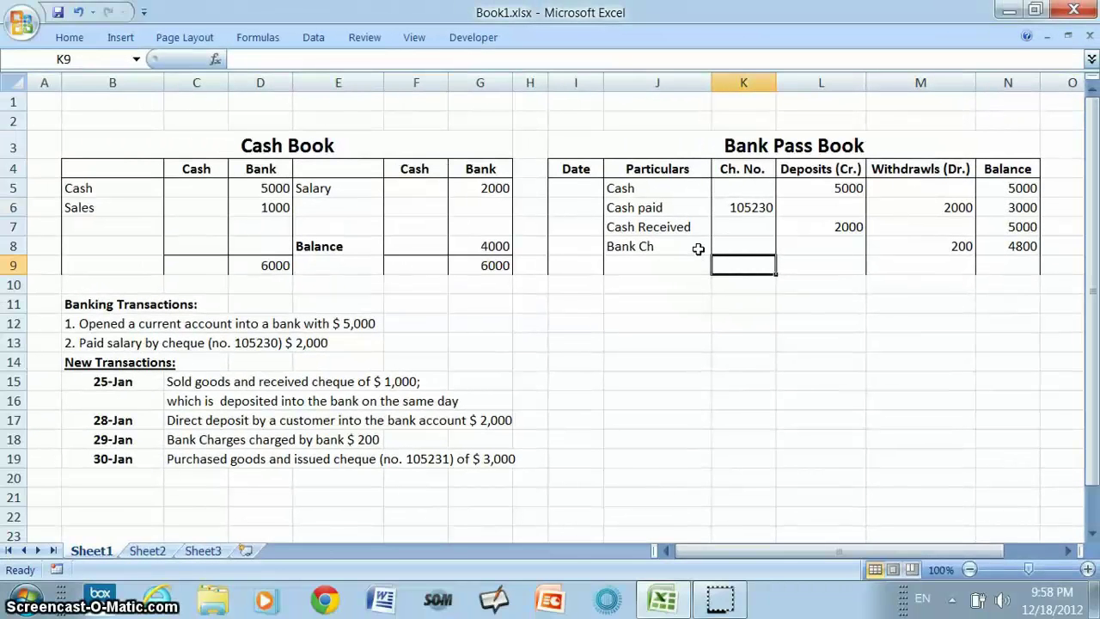
{"action": "left_click", "coordinate": [697, 250]}
Enter a 3000 Cash Book bank payment labelled 'Purchase' below the 2000 salary
{"action": "left_click", "coordinate": [415, 207]}
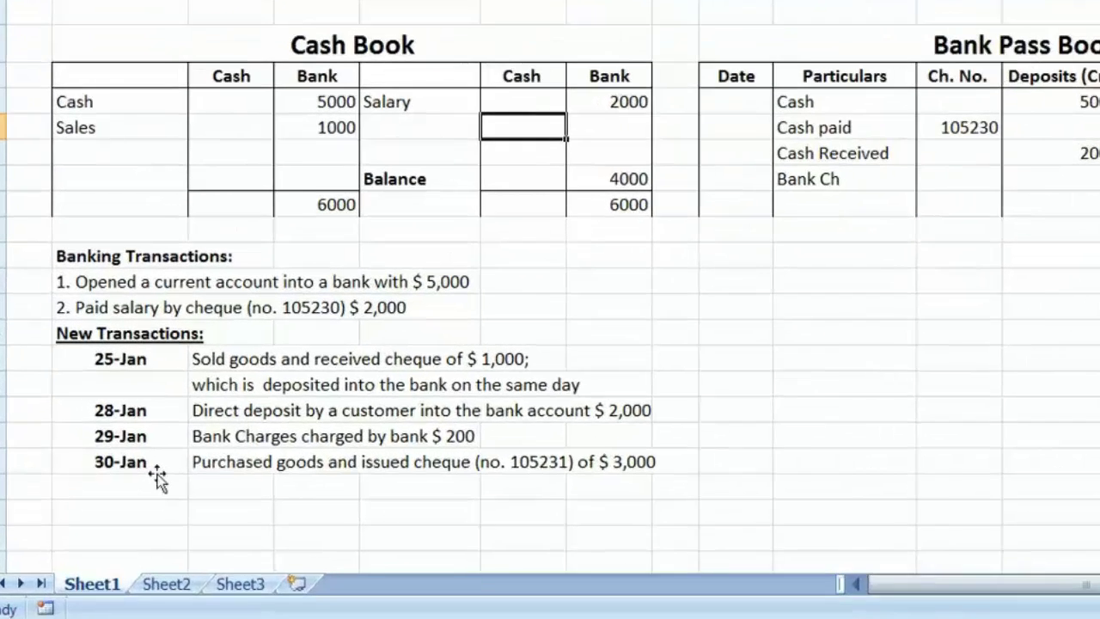
{"action": "left_click", "coordinate": [140, 463]}
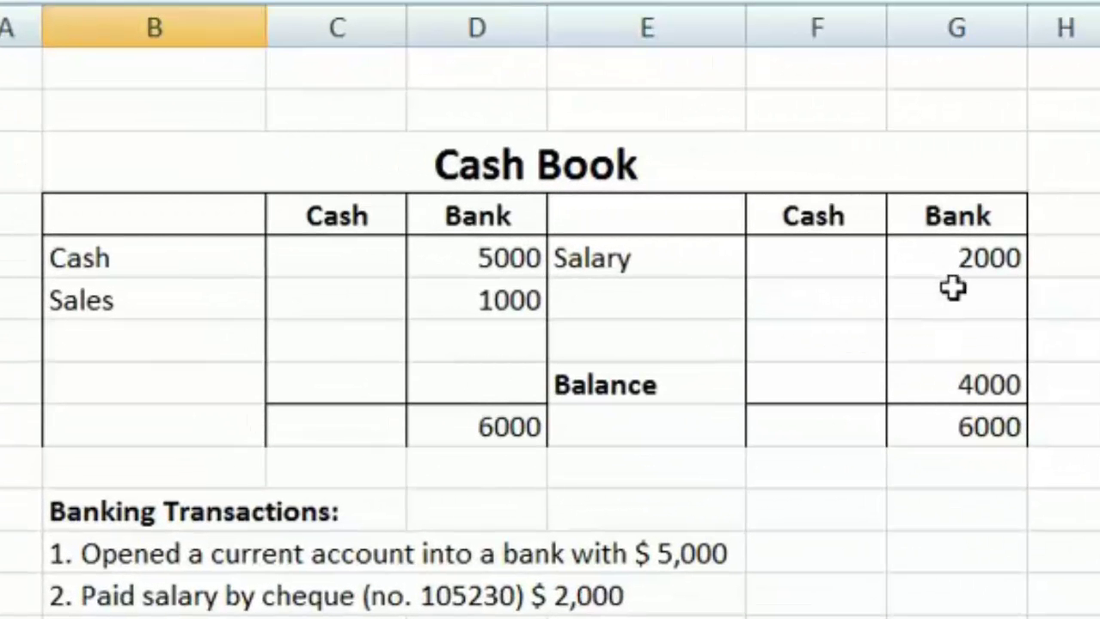
{"action": "left_click", "coordinate": [953, 288]}
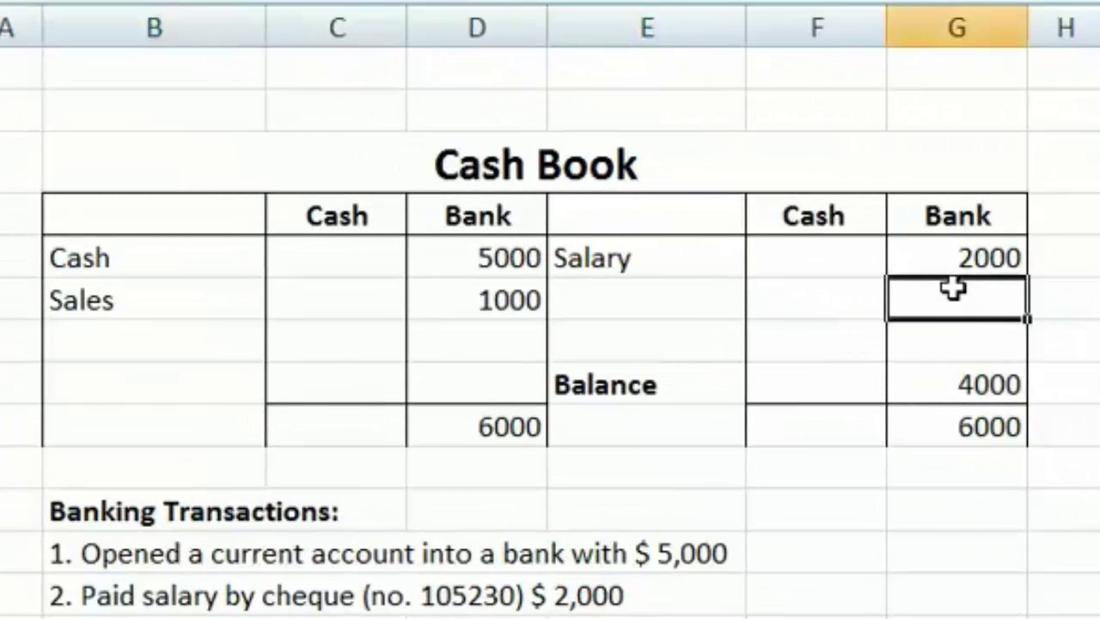
{"action": "double_click", "coordinate": [952, 289]}
{"action": "type", "text": "3000"}
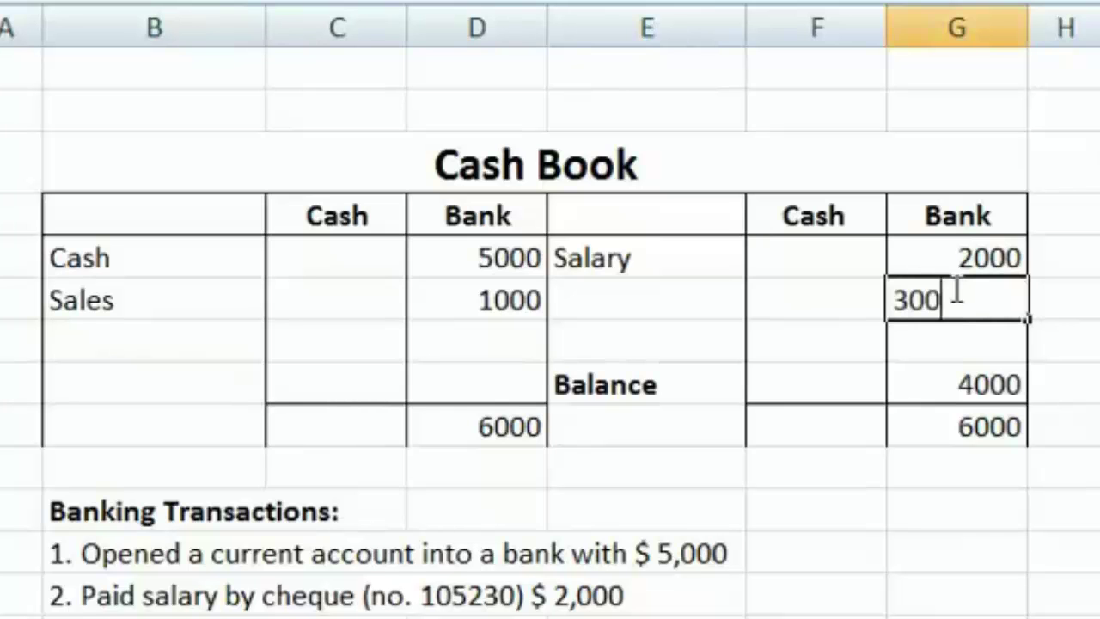
{"action": "key", "text": "shift+Tab"}
{"action": "key", "text": "shift+Tab"}
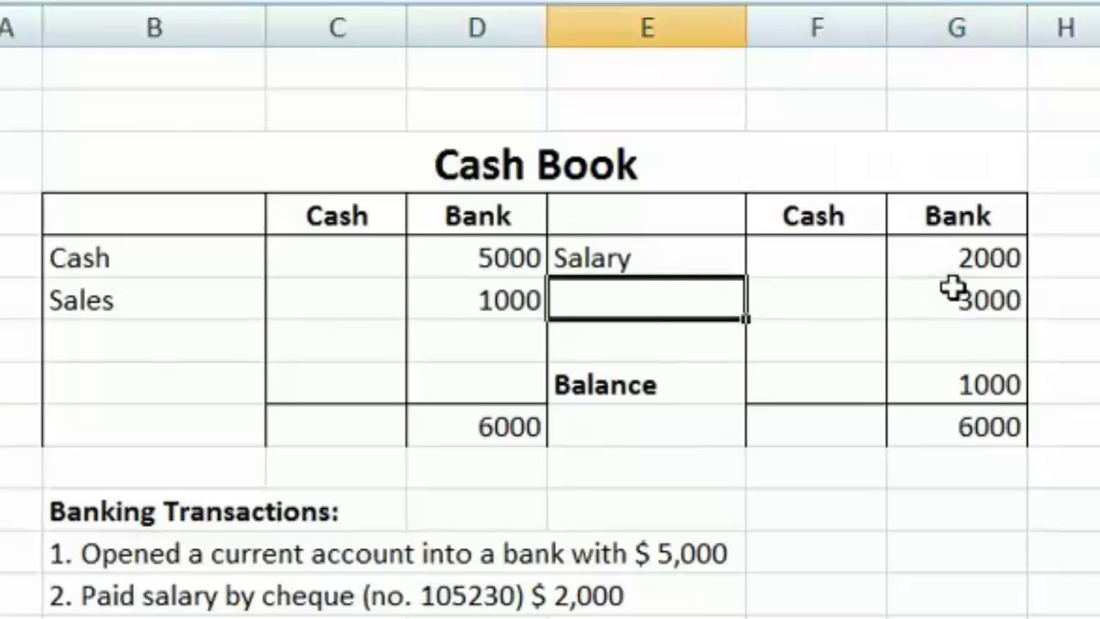
{"action": "type", "text": "P"}
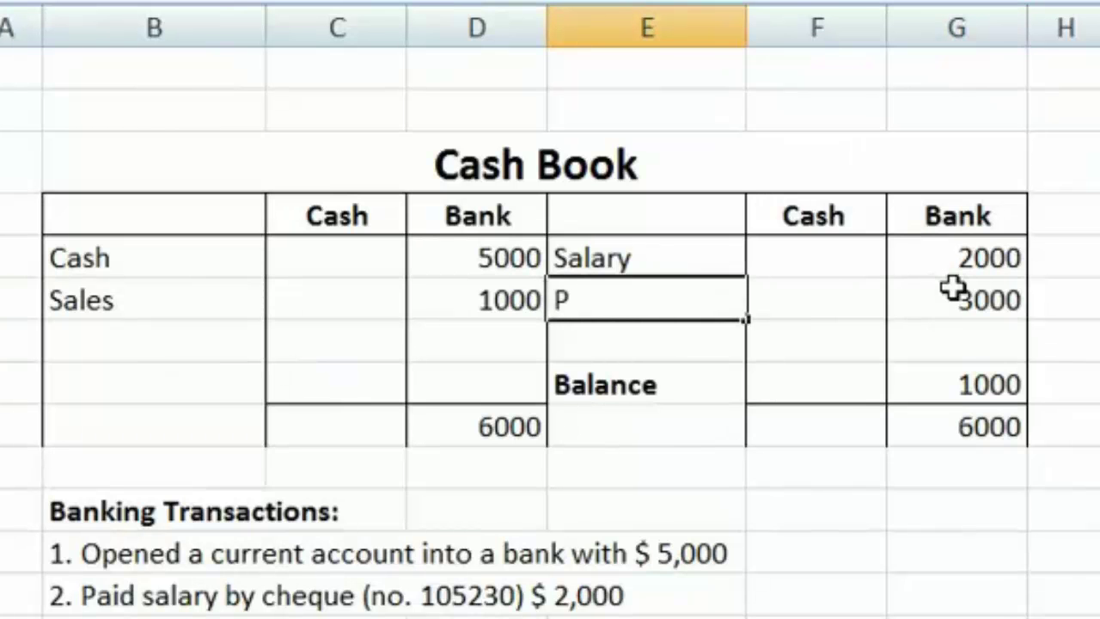
{"action": "type", "text": "urchas"}
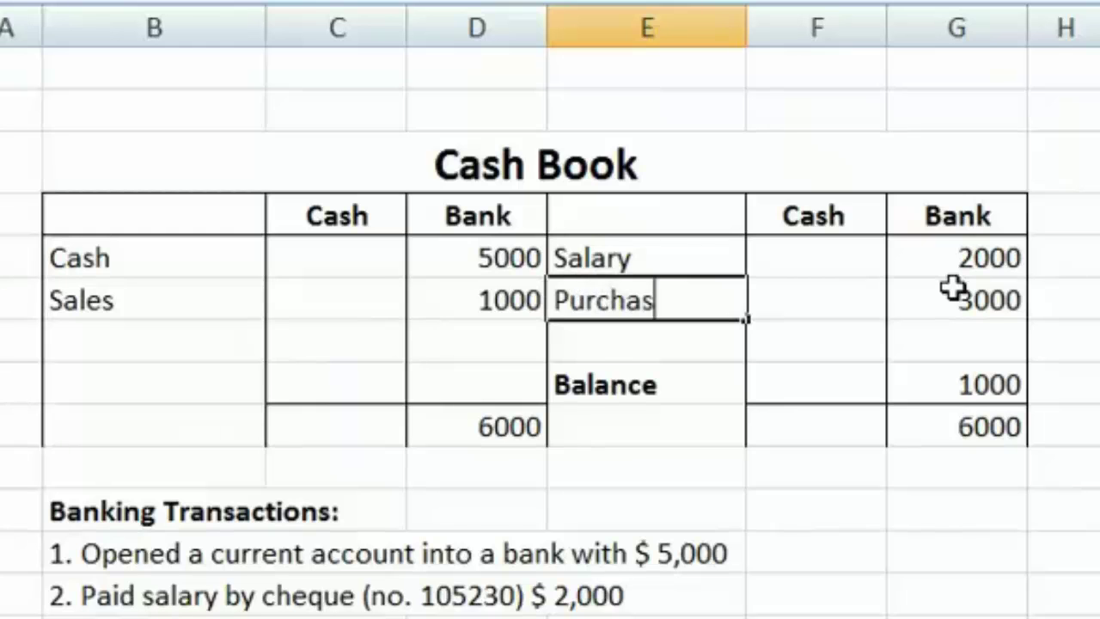
{"action": "type", "text": "e"}
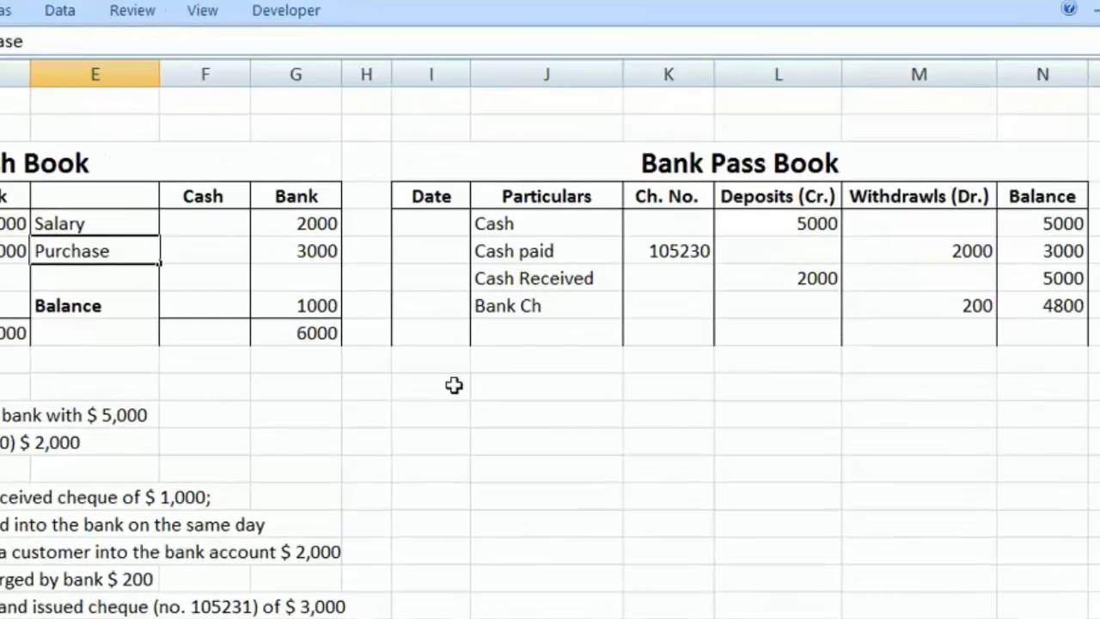
{"action": "key", "text": "Return"}
Compare the Cash Book bank balance of 1000 with the Pass Book balance of 4800
{"action": "key", "text": "Right"}
{"action": "key", "text": "Right"}
{"action": "key", "text": "Down"}
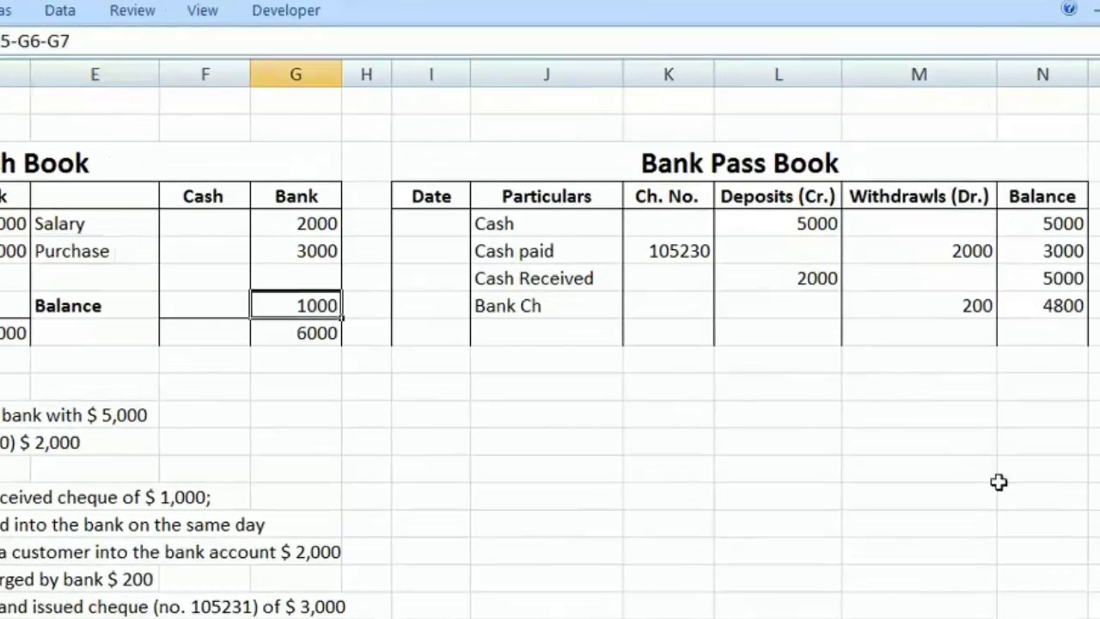
{"action": "key", "text": "Right"}
{"action": "key", "text": "Right"}
{"action": "key", "text": "Right"}
{"action": "key", "text": "Right"}
{"action": "key", "text": "Right"}
{"action": "key", "text": "Right"}
{"action": "key", "text": "Right"}
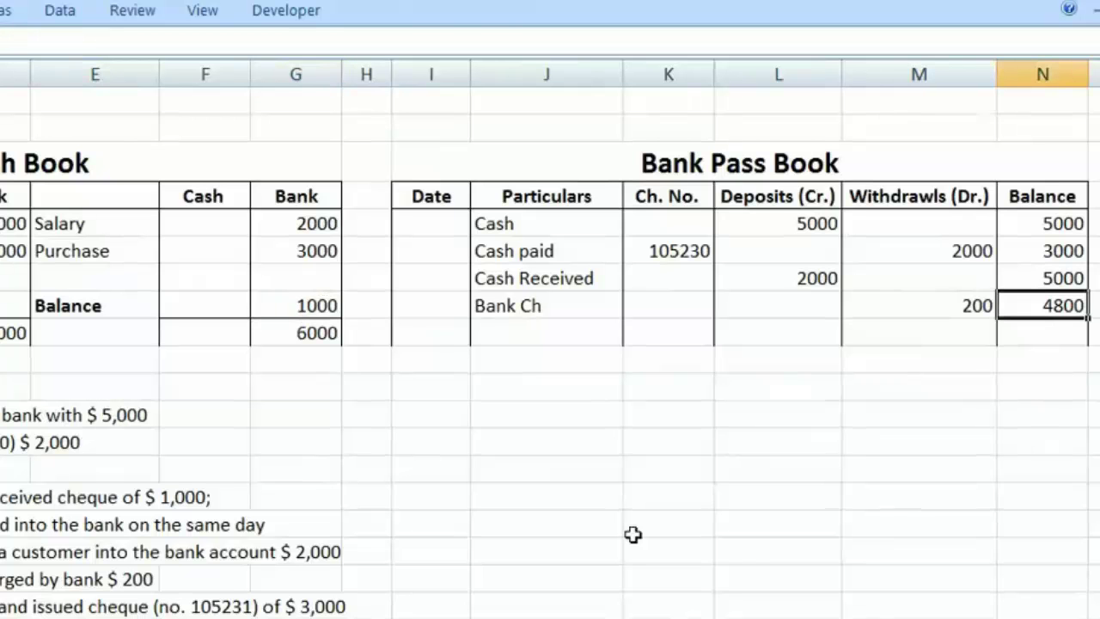